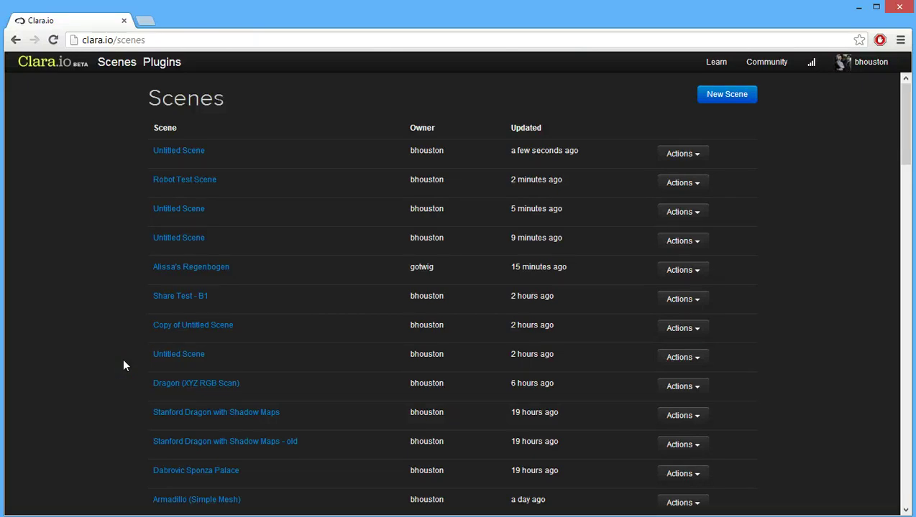
- Open the new-scene options with example scenes such as Dragon and Zebra listed
{"action": "left_click", "coordinate": [728, 97]}
{"action": "left_click", "coordinate": [290, 183]}
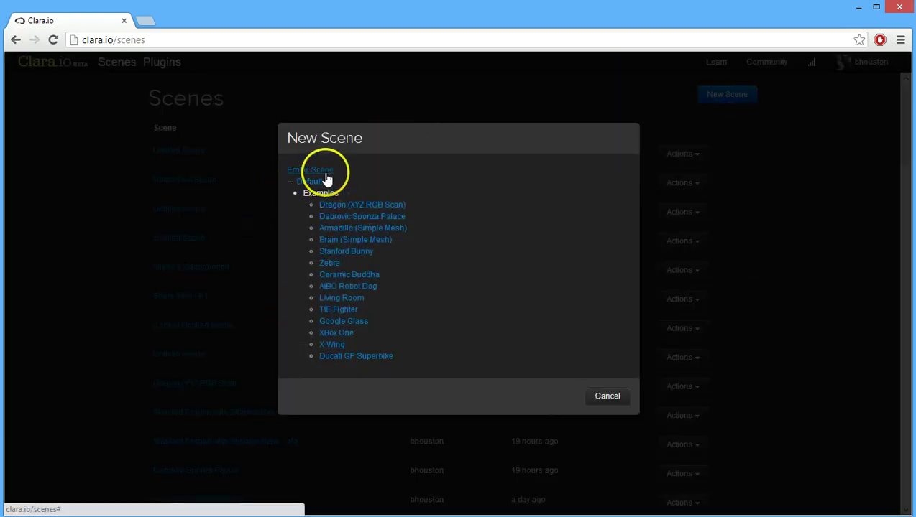
- Start an empty scene with a default box and show polygon statistics in Perspective
{"action": "left_click", "coordinate": [325, 174]}
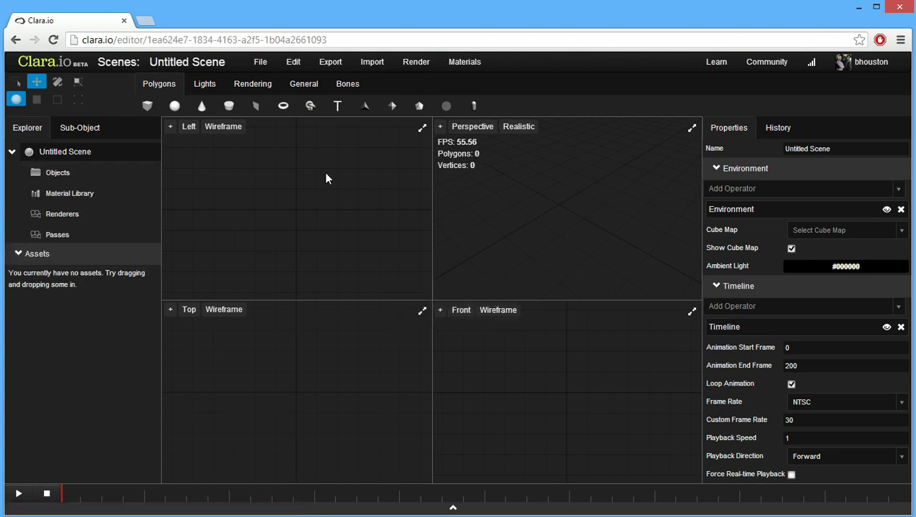
{"action": "left_click", "coordinate": [147, 106]}
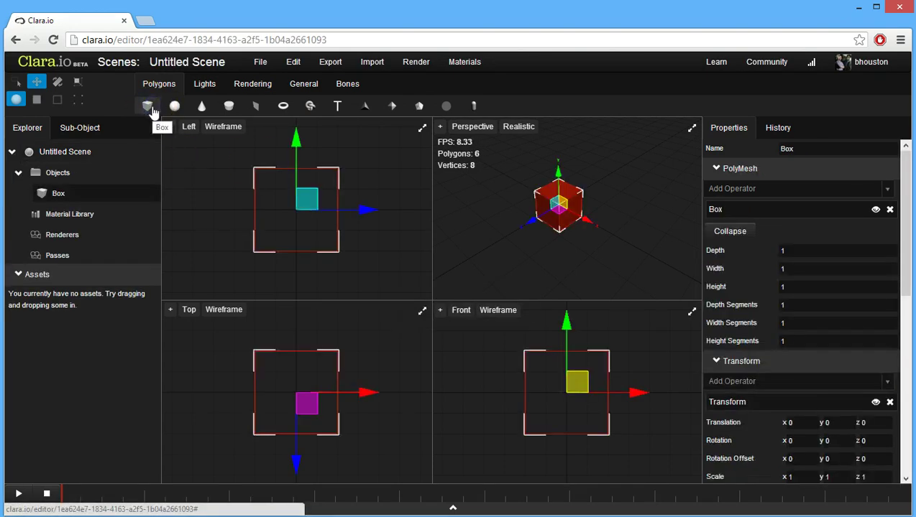
{"action": "left_click", "coordinate": [503, 225]}
{"action": "left_click", "coordinate": [440, 126]}
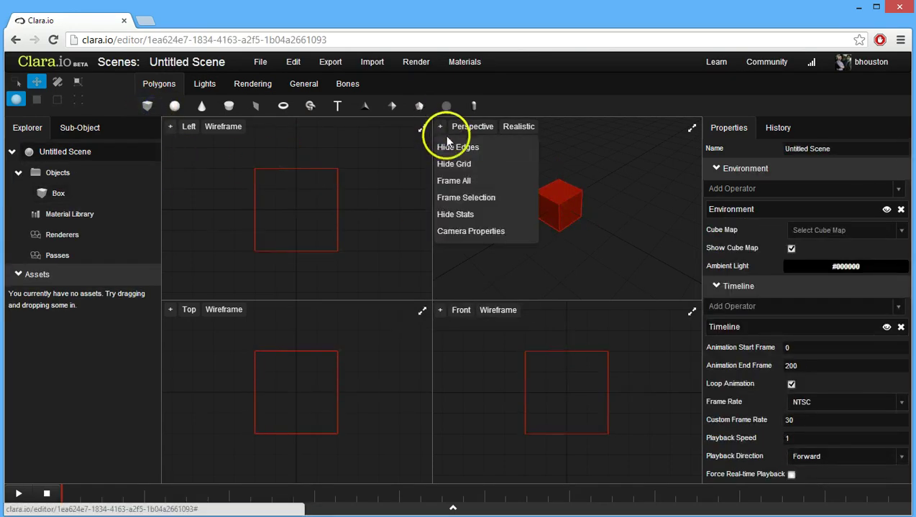
{"action": "left_click", "coordinate": [559, 170]}
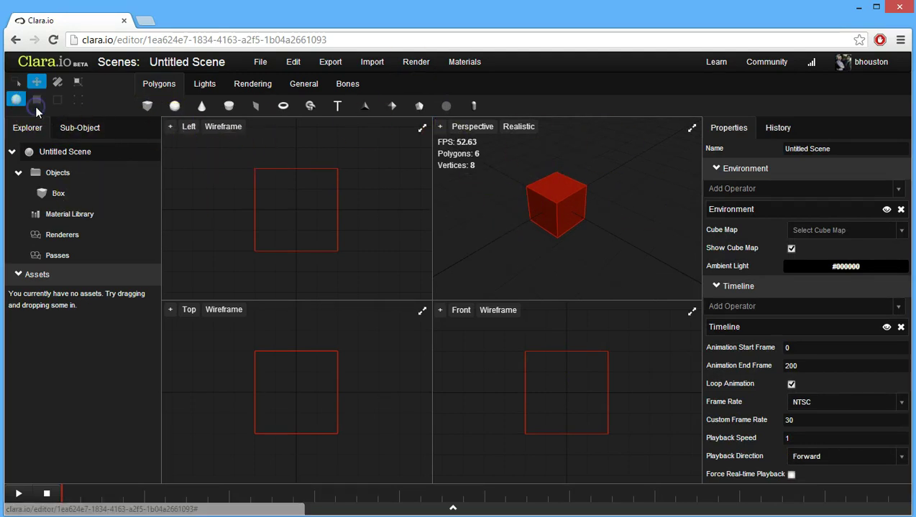
- Reselect the box and switch it to face editing mode
{"action": "left_click", "coordinate": [556, 199]}
{"action": "left_click", "coordinate": [37, 99]}
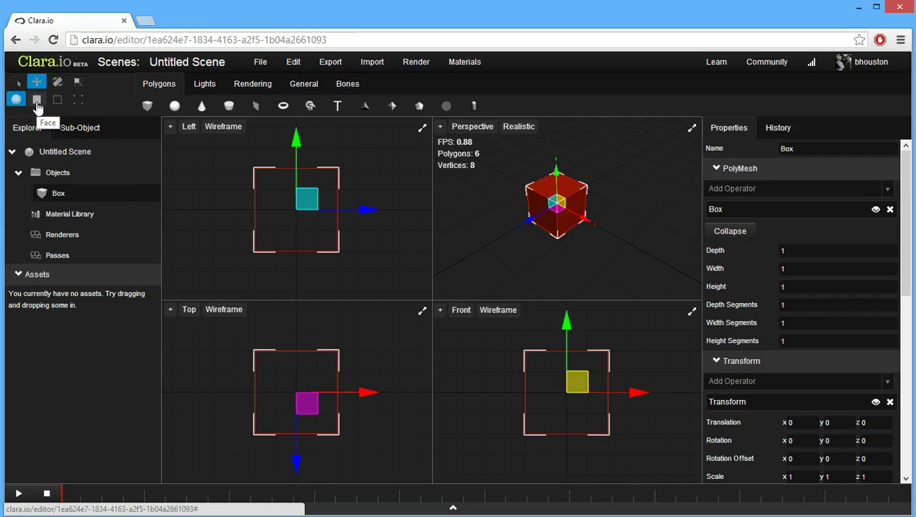
{"action": "left_click", "coordinate": [59, 101]}
{"action": "left_click", "coordinate": [79, 100]}
{"action": "left_click", "coordinate": [37, 99]}
- Extrude the box's end face three times into a four-section bar
{"action": "left_click", "coordinate": [572, 208]}
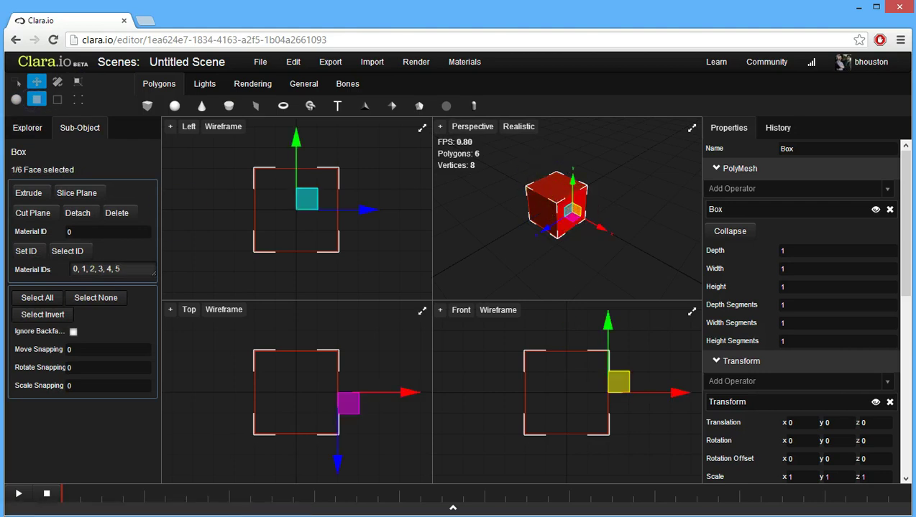
{"action": "left_click", "coordinate": [33, 194]}
{"action": "left_click", "coordinate": [38, 194]}
{"action": "left_click", "coordinate": [38, 194]}
{"action": "left_click_drag", "start_coordinate": [466, 127], "coordinate": [472, 191]}
{"action": "left_click", "coordinate": [18, 101]}
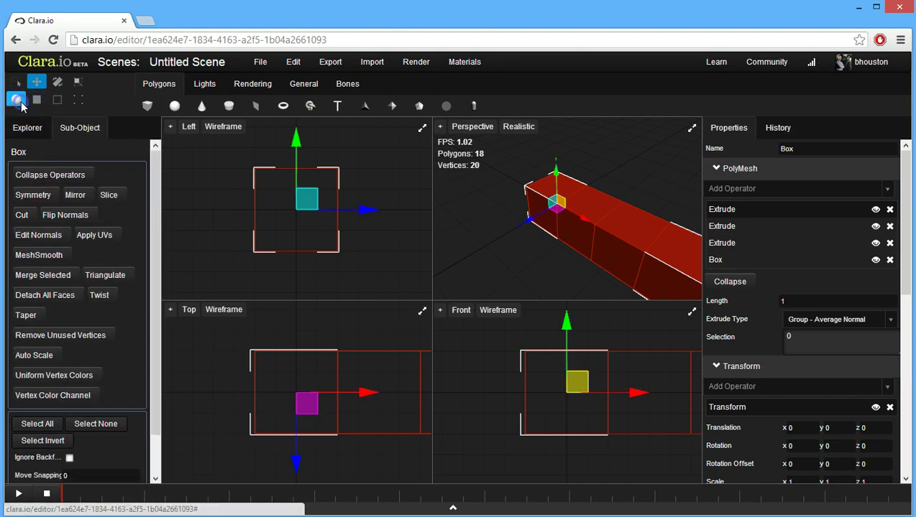
- Frame All in the Perspective, Front and Top viewports
{"action": "left_click", "coordinate": [440, 127]}
{"action": "left_click", "coordinate": [453, 180]}
{"action": "left_click", "coordinate": [439, 310]}
{"action": "left_click", "coordinate": [452, 363]}
{"action": "left_click", "coordinate": [170, 310]}
{"action": "left_click", "coordinate": [183, 362]}
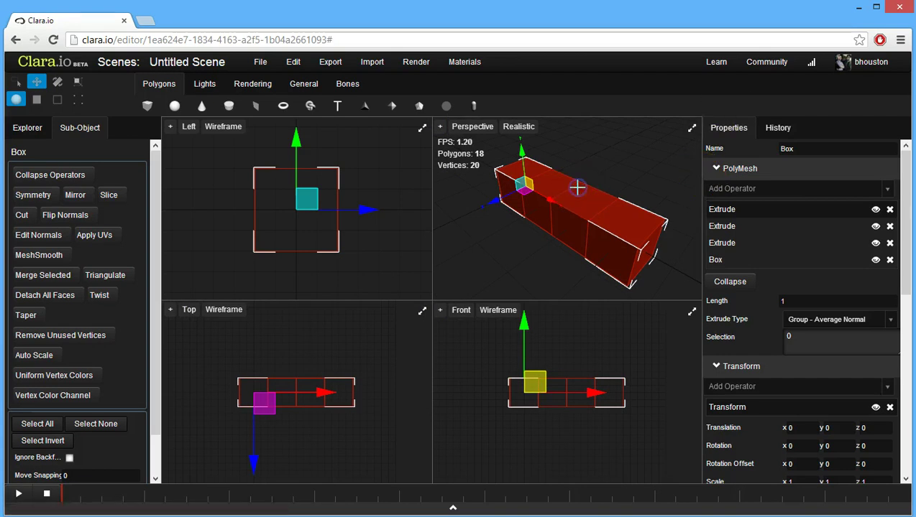
- Connect two parallel side edges with a new edge, then select an end edge
{"action": "left_click", "coordinate": [57, 101]}
{"action": "left_click", "coordinate": [582, 234]}
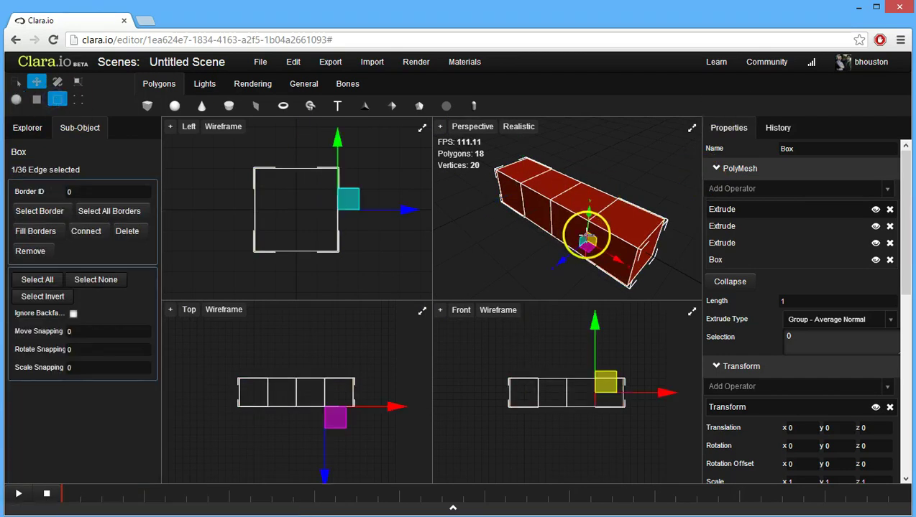
{"action": "left_click", "coordinate": [550, 219], "text": "shift"}
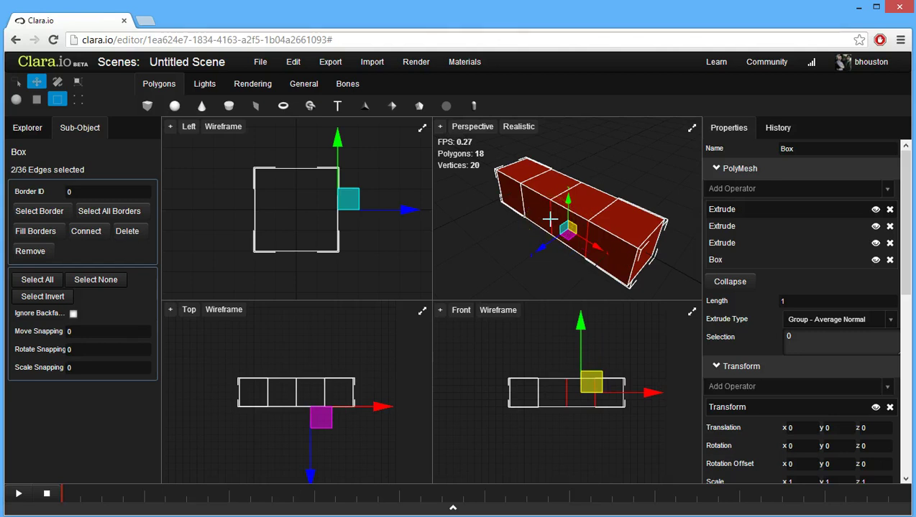
{"action": "left_click", "coordinate": [85, 230]}
{"action": "left_click_drag", "start_coordinate": [610, 146], "coordinate": [562, 135], "text": "alt"}
{"action": "left_click", "coordinate": [493, 213]}
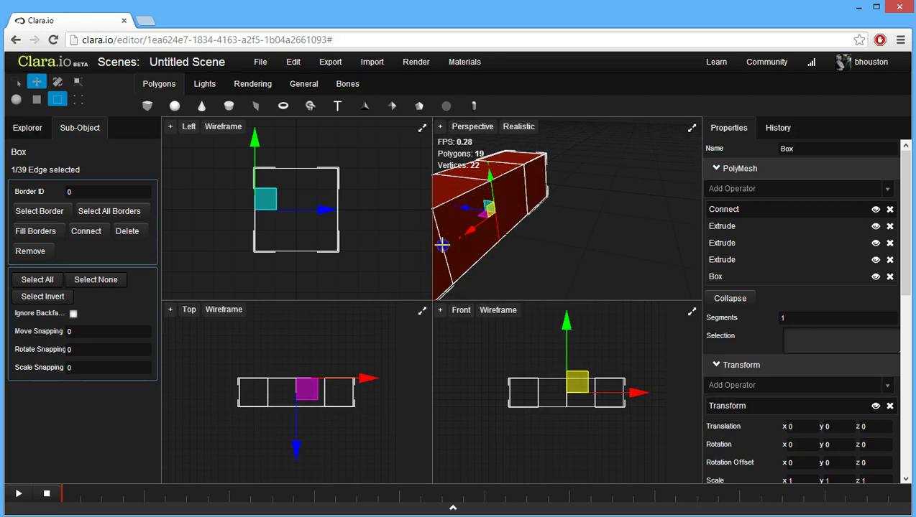
- Add another connecting edge, then extrude a middle side face out into a wing
{"action": "left_click", "coordinate": [86, 231]}
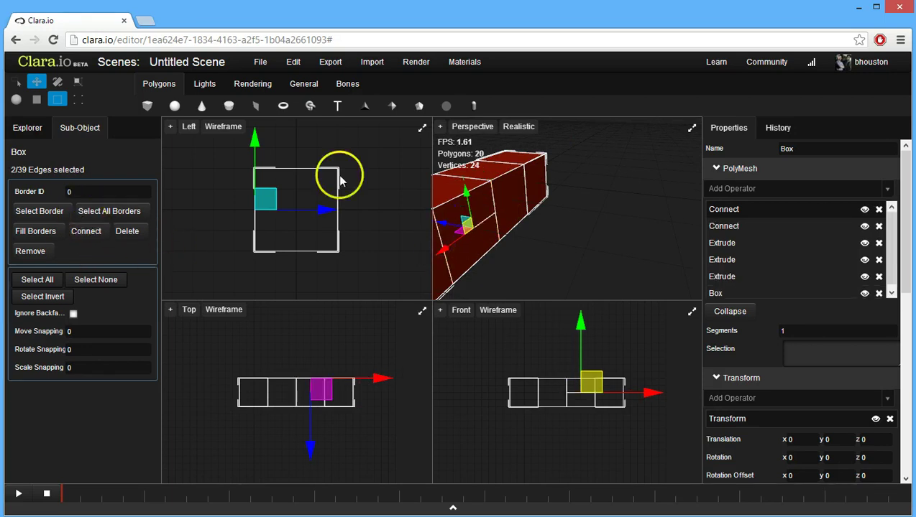
{"action": "left_click", "coordinate": [37, 99]}
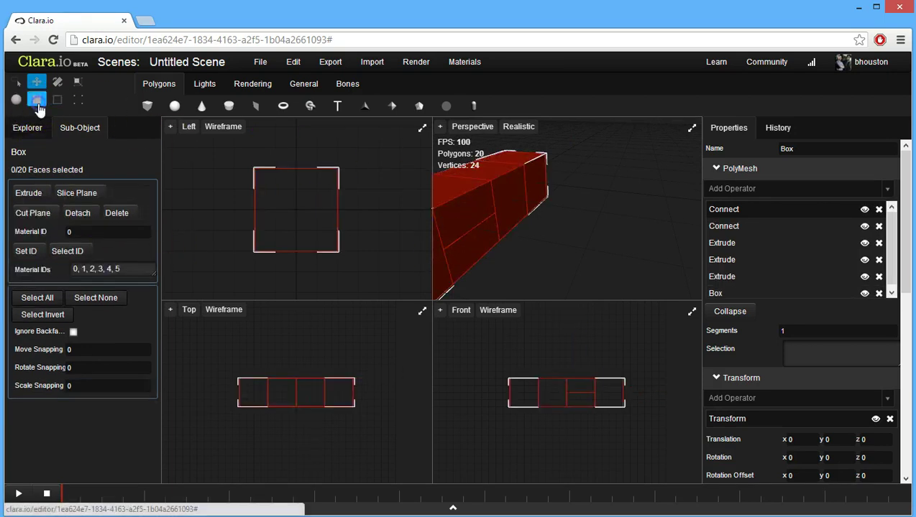
{"action": "left_click", "coordinate": [485, 238]}
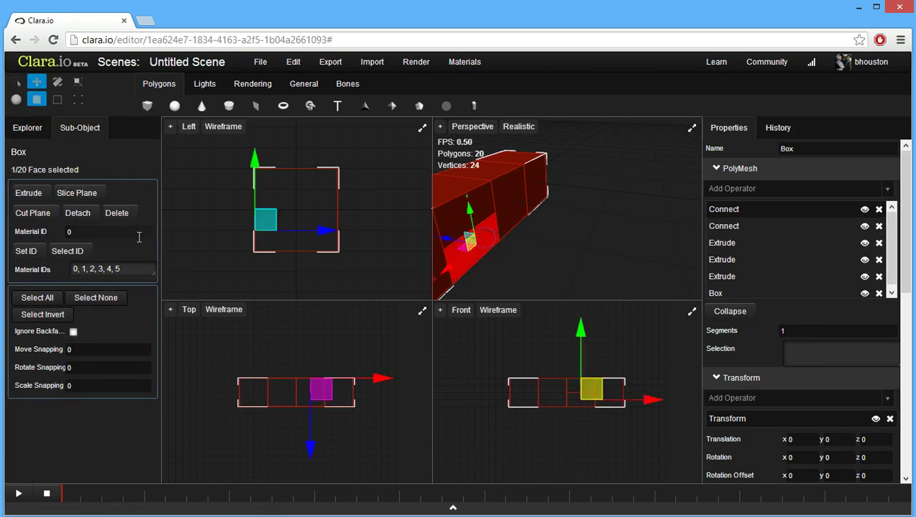
{"action": "left_click", "coordinate": [29, 193]}
{"action": "scroll", "coordinate": [600, 193], "scroll_direction": "up", "scroll_amount": 1, "text": "ctrl"}
{"action": "scroll", "coordinate": [600, 193], "scroll_direction": "up", "scroll_amount": 2}
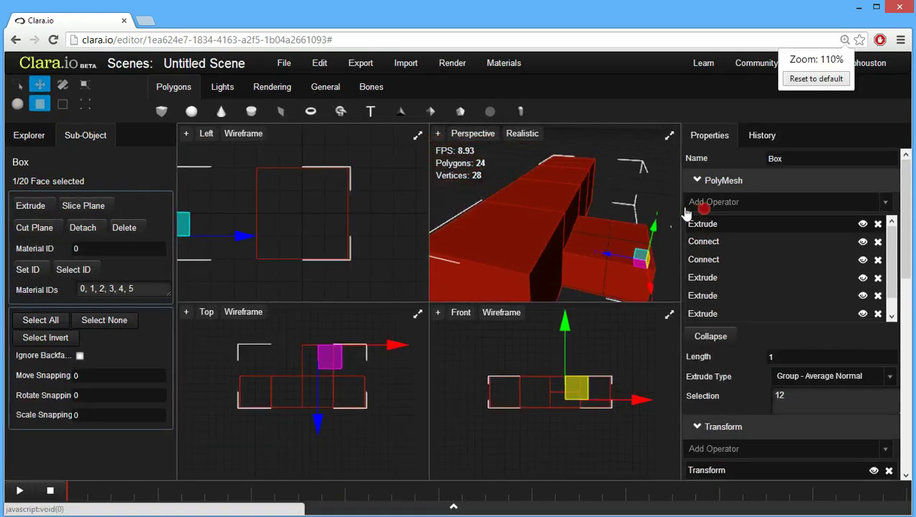
{"action": "scroll", "coordinate": [560, 164], "scroll_direction": "up", "scroll_amount": 1, "text": "ctrl"}
{"action": "scroll", "coordinate": [564, 172], "scroll_direction": "down", "scroll_amount": 1}
{"action": "scroll", "coordinate": [566, 186], "scroll_direction": "down", "scroll_amount": 2}
{"action": "scroll", "coordinate": [629, 159], "scroll_direction": "down", "scroll_amount": 1, "text": "ctrl"}
{"action": "scroll", "coordinate": [629, 159], "scroll_direction": "down", "scroll_amount": 1, "text": "ctrl"}
- Extrude the opposite side face into a second wing and a rear top face into a tail
{"action": "left_click_drag", "start_coordinate": [468, 216], "coordinate": [480, 217]}
{"action": "right_click_drag", "start_coordinate": [480, 215], "coordinate": [525, 211]}
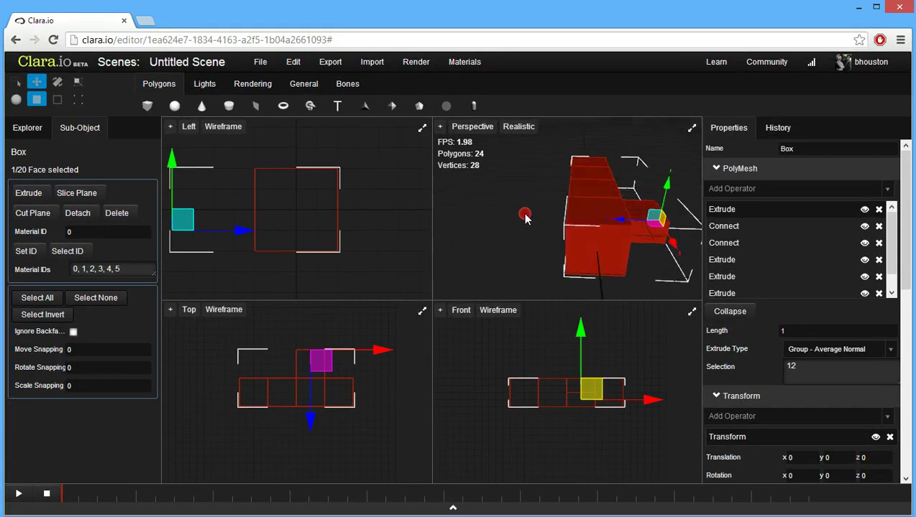
{"action": "left_click", "coordinate": [646, 241]}
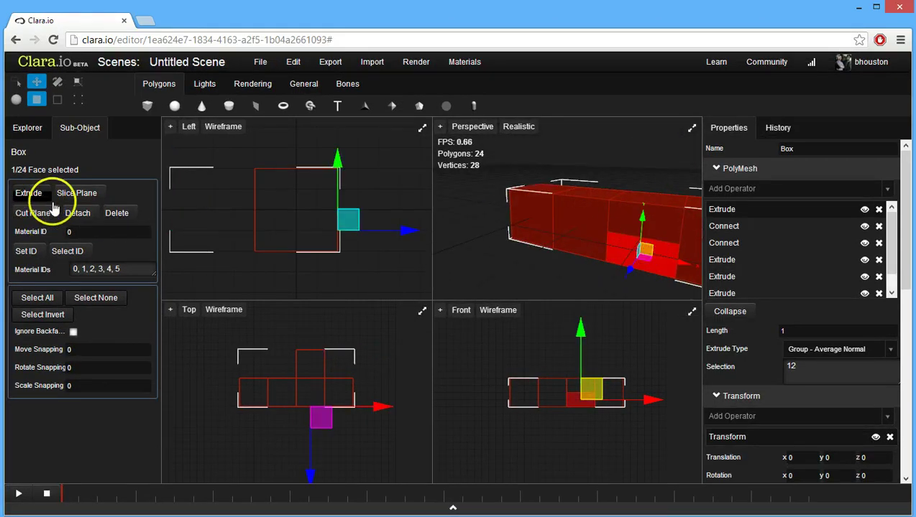
{"action": "left_click", "coordinate": [553, 149]}
{"action": "left_click", "coordinate": [539, 187]}
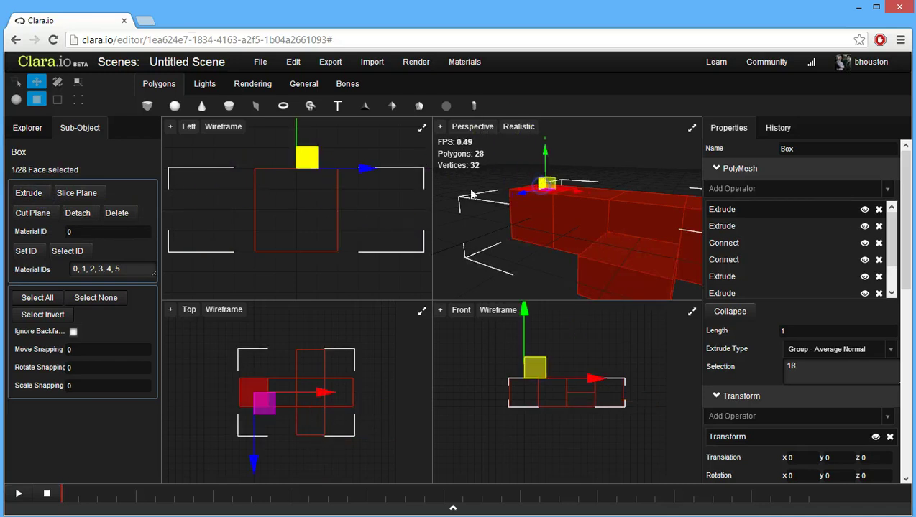
{"action": "left_click", "coordinate": [29, 194]}
{"action": "left_click", "coordinate": [79, 99]}
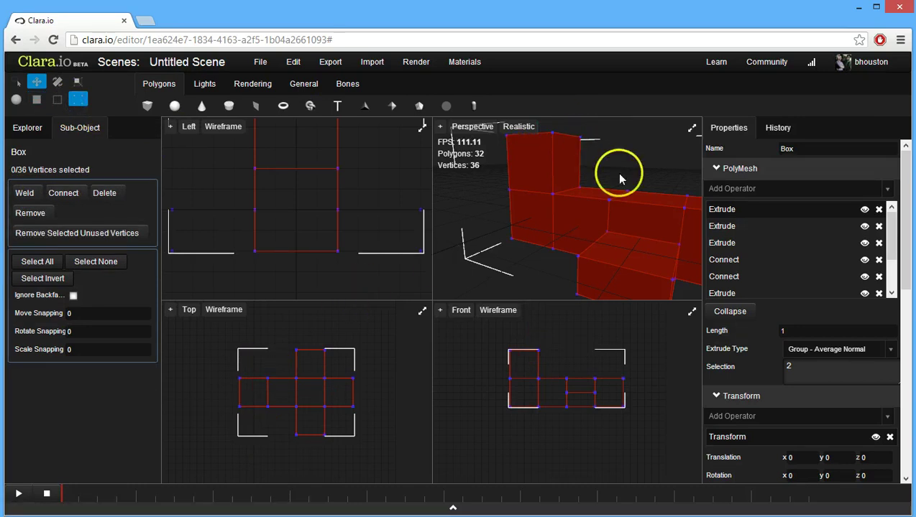
- Scale the tail's four top vertices inward along Z to taper it
{"action": "left_click_drag", "start_coordinate": [549, 355], "coordinate": [499, 339]}
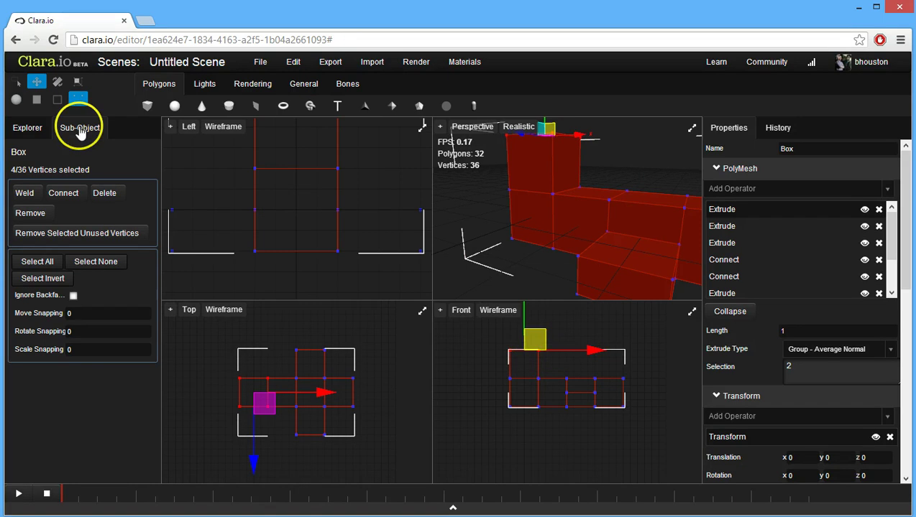
{"action": "left_click", "coordinate": [57, 84]}
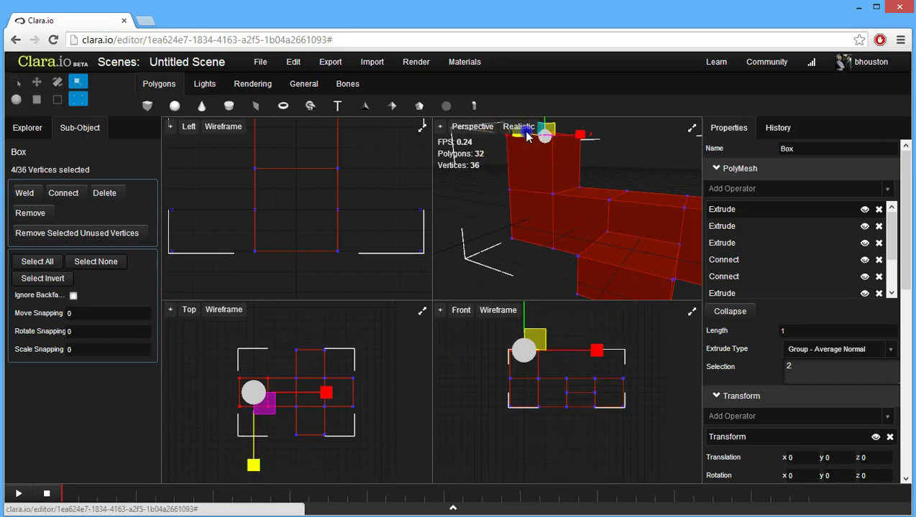
{"action": "left_click_drag", "start_coordinate": [516, 138], "coordinate": [534, 136]}
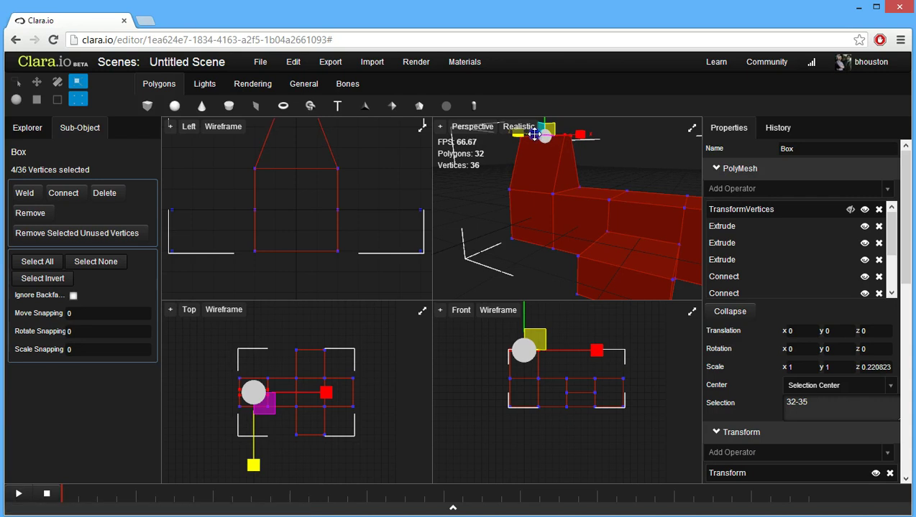
{"action": "left_click", "coordinate": [487, 222]}
{"action": "scroll", "coordinate": [488, 242], "scroll_direction": "down", "scroll_amount": 3}
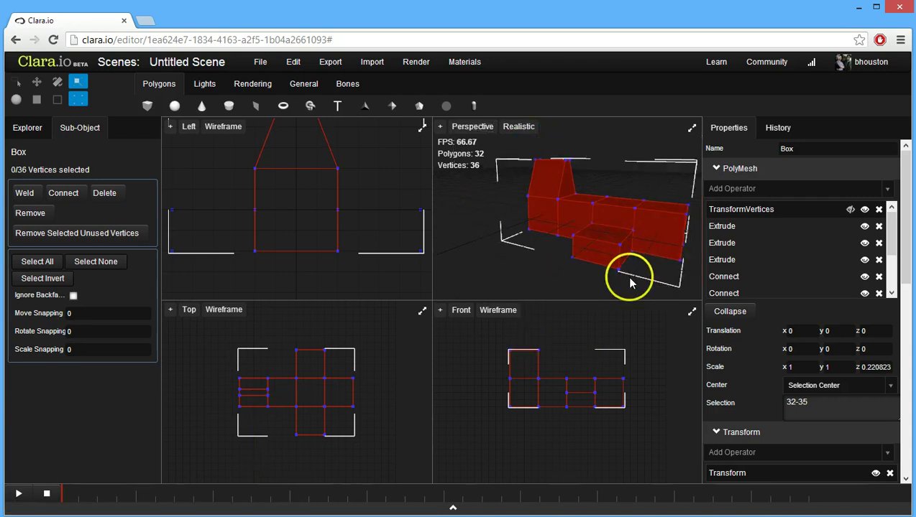
- Move two bottom vertices along Z to extend the front extrusion further
{"action": "left_click_drag", "start_coordinate": [541, 255], "coordinate": [539, 255]}
{"action": "key", "text": "w"}
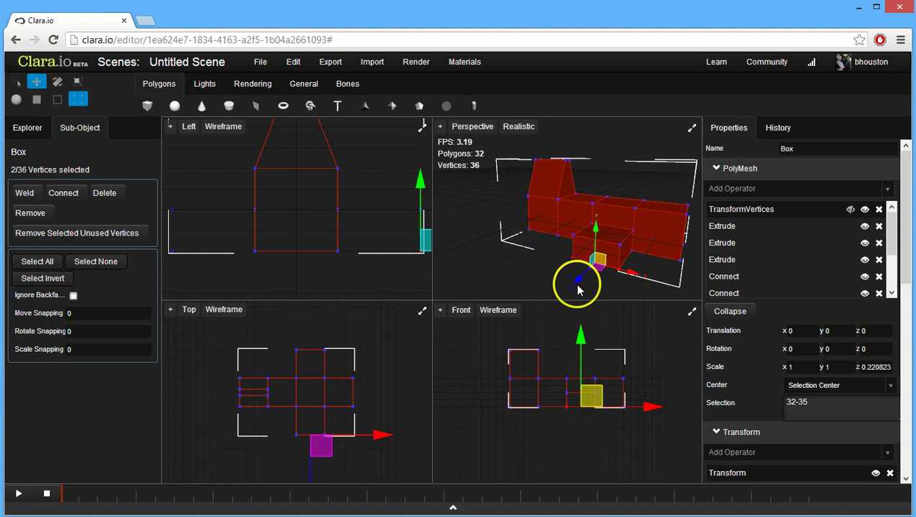
{"action": "left_click_drag", "start_coordinate": [577, 281], "coordinate": [567, 287]}
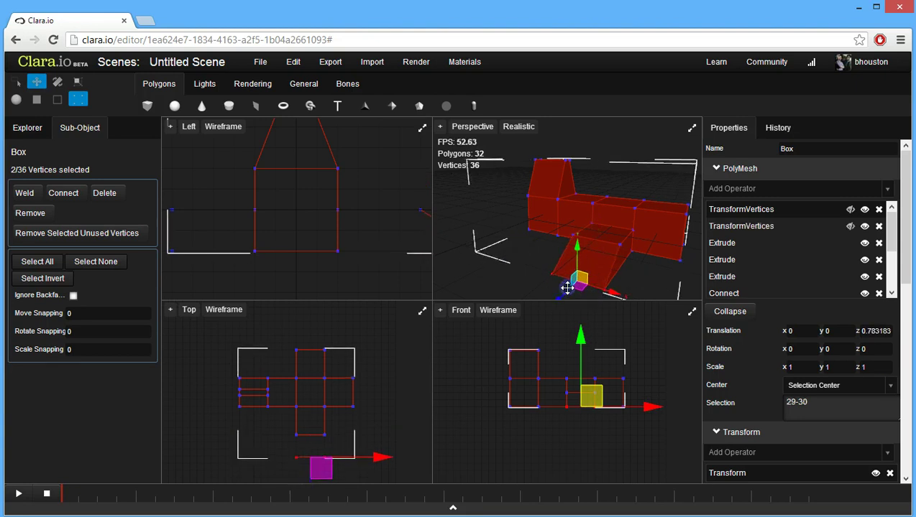
{"action": "left_click", "coordinate": [388, 343]}
{"action": "scroll", "coordinate": [368, 286], "scroll_direction": "down", "scroll_amount": 3}
- Move the front arm's two tip vertices outward to reshape the wing end
{"action": "left_click", "coordinate": [311, 269]}
{"action": "left_click", "coordinate": [204, 396]}
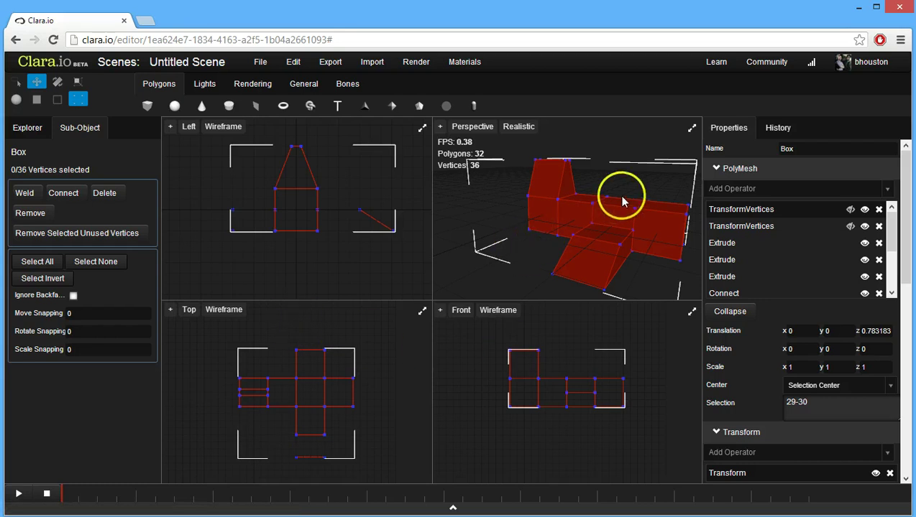
{"action": "key", "text": "ctrl+plus"}
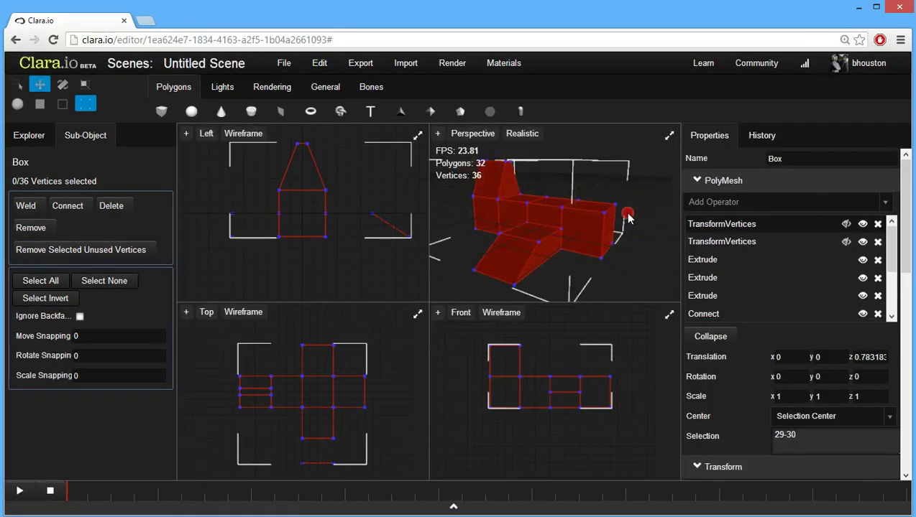
{"action": "right_click_drag", "start_coordinate": [635, 215], "coordinate": [553, 295]}
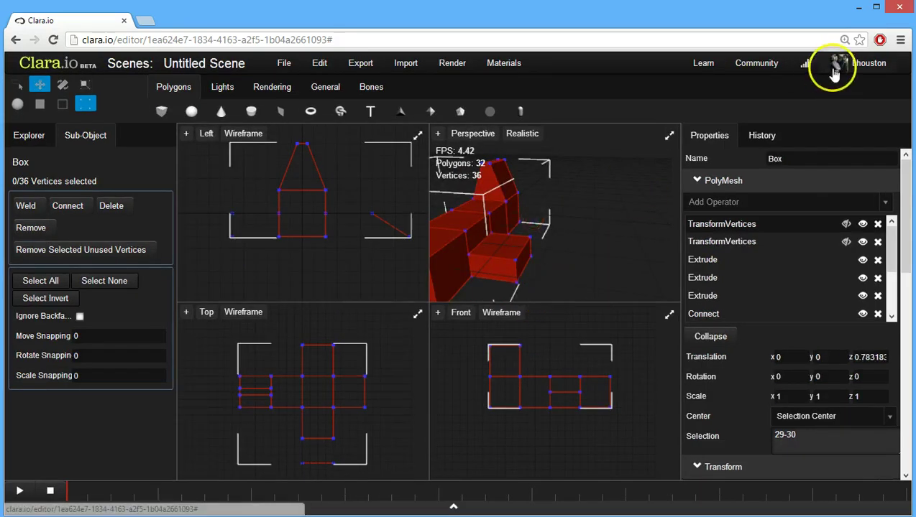
{"action": "key", "text": "ctrl+minus"}
{"action": "left_click_drag", "start_coordinate": [562, 283], "coordinate": [519, 273]}
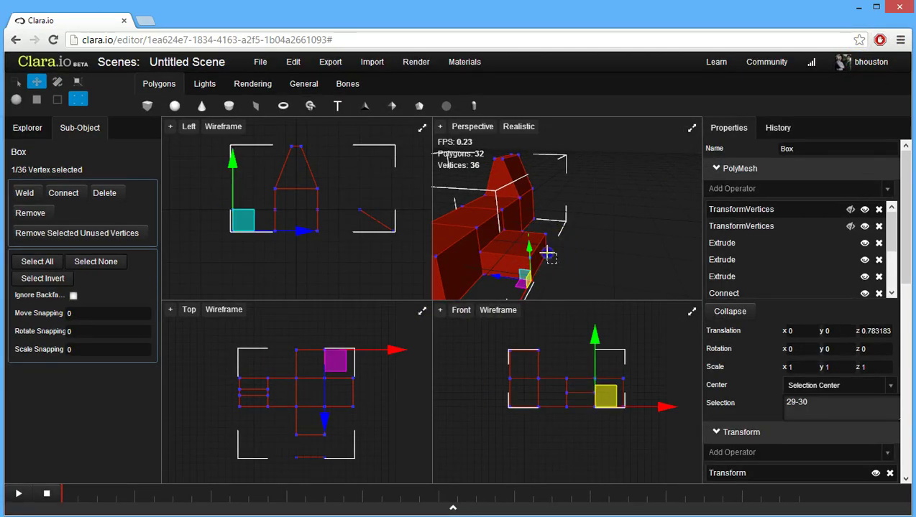
{"action": "mouse_move", "coordinate": [547, 255]}
{"action": "left_mouse_down", "text": "ctrl"}
{"action": "mouse_move", "coordinate": [502, 260]}
{"action": "mouse_move", "coordinate": [537, 262]}
{"action": "left_mouse_up", "text": "ctrl"}
{"action": "left_click", "coordinate": [630, 190]}
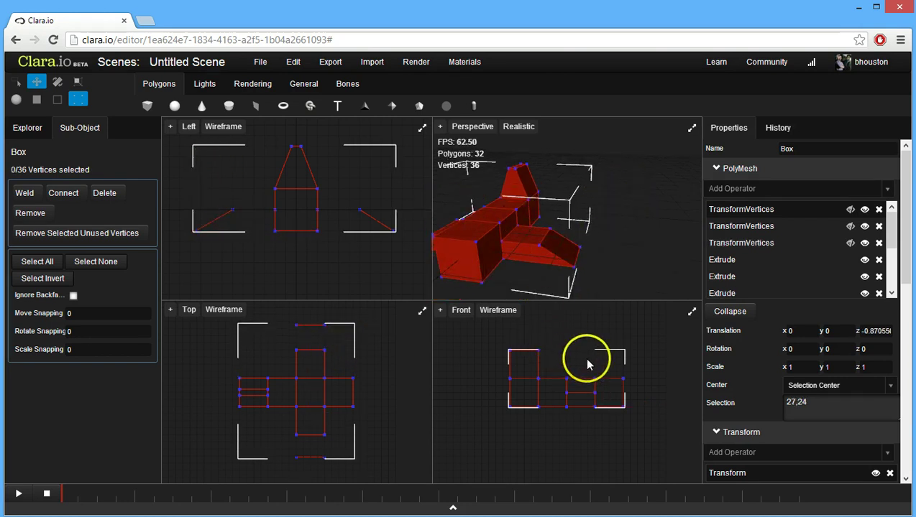
- Raise the two upper right-end vertices along Y into a peak
{"action": "left_click_drag", "start_coordinate": [606, 387], "coordinate": [606, 386]}
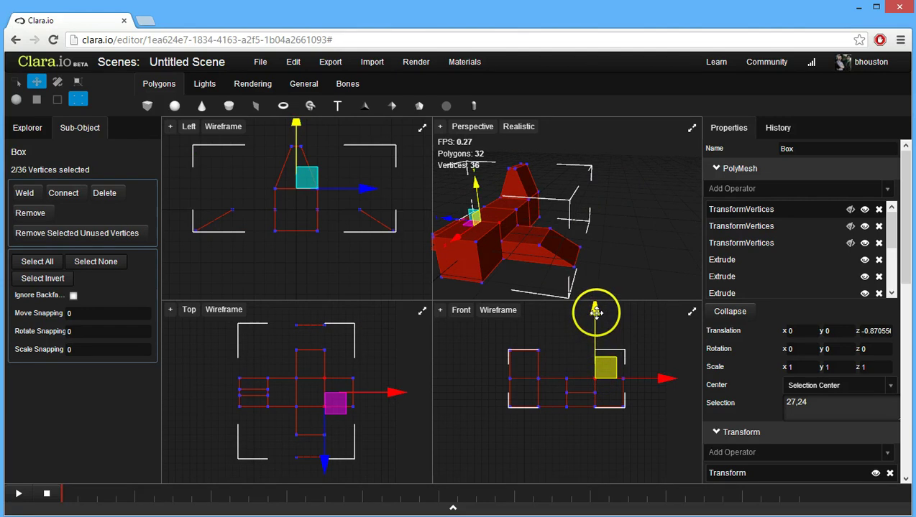
{"action": "left_click_drag", "start_coordinate": [595, 311], "coordinate": [591, 303]}
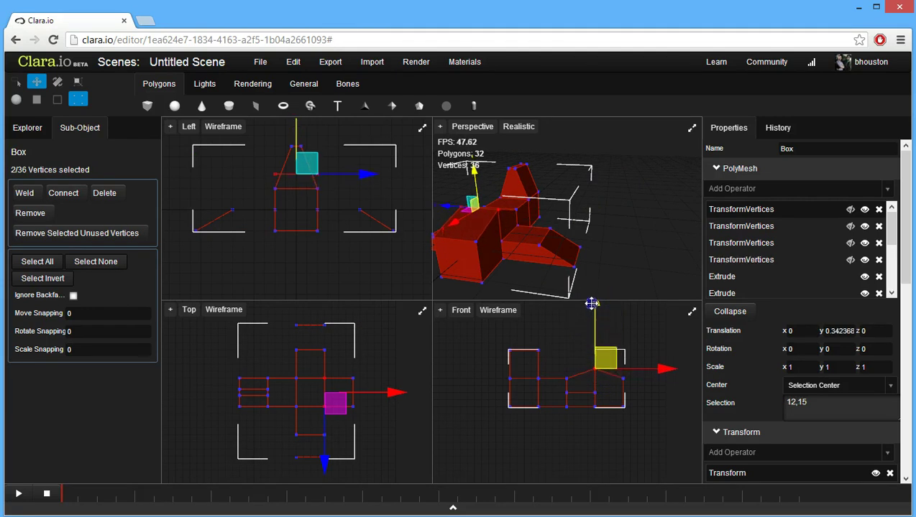
{"action": "left_click", "coordinate": [535, 336]}
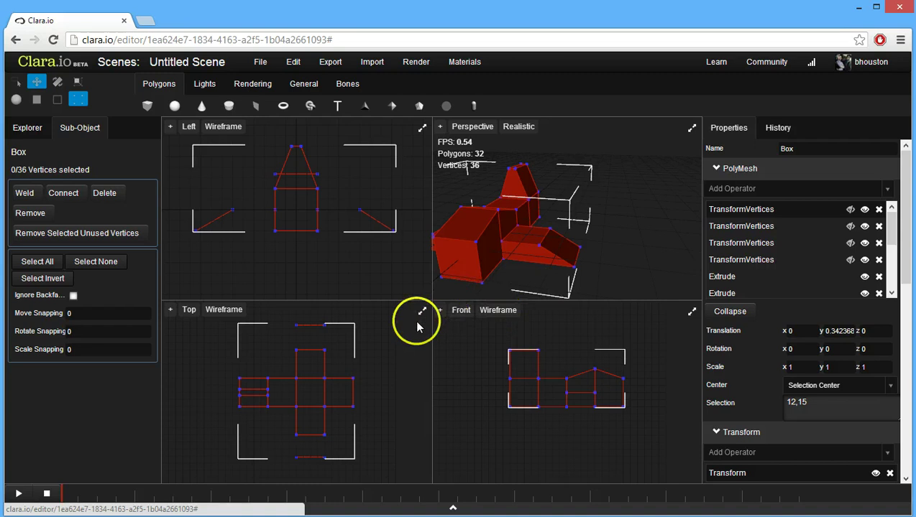
- Scale the four right-end vertices inward along Z to taper that end
{"action": "left_click_drag", "start_coordinate": [357, 421], "coordinate": [358, 422]}
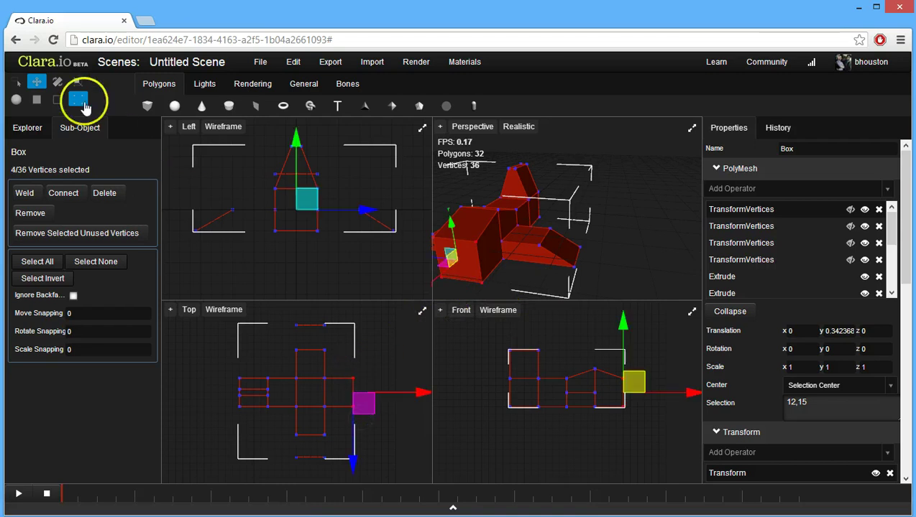
{"action": "left_click", "coordinate": [78, 85]}
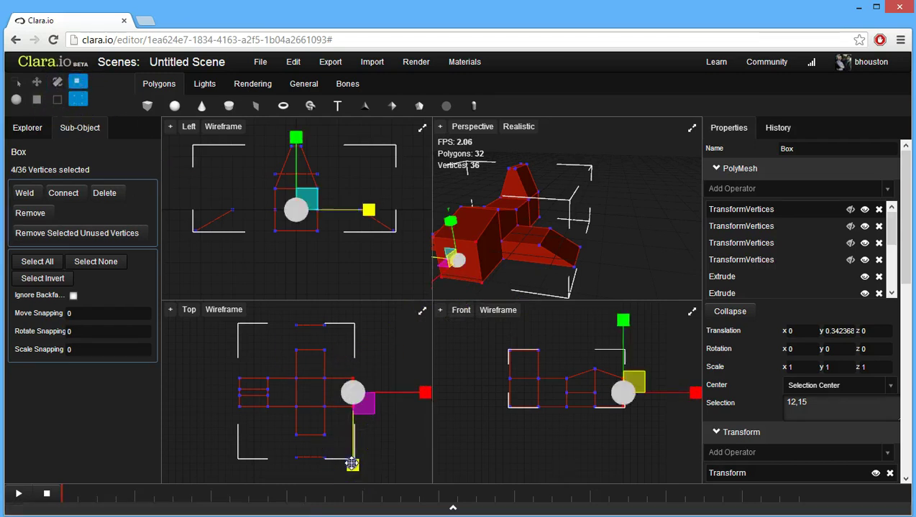
{"action": "left_click_drag", "start_coordinate": [351, 463], "coordinate": [355, 454]}
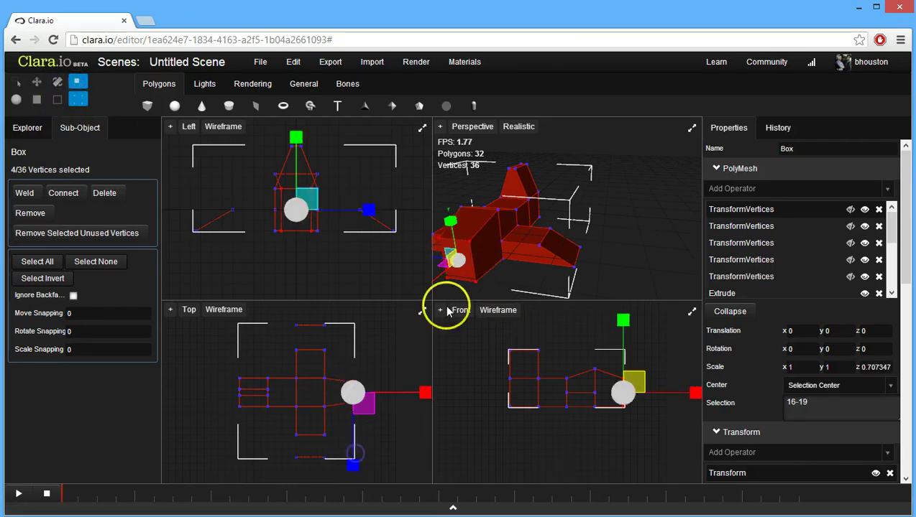
{"action": "left_click", "coordinate": [405, 437]}
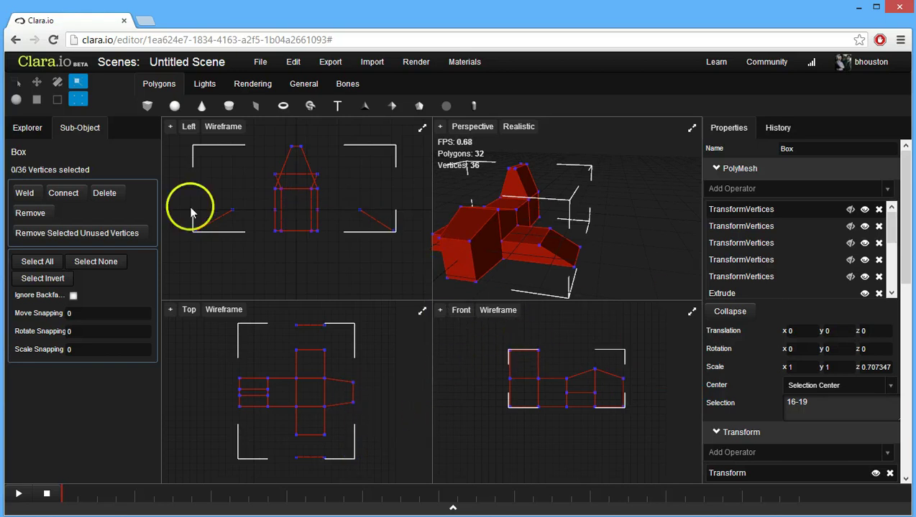
{"action": "left_click", "coordinate": [16, 100]}
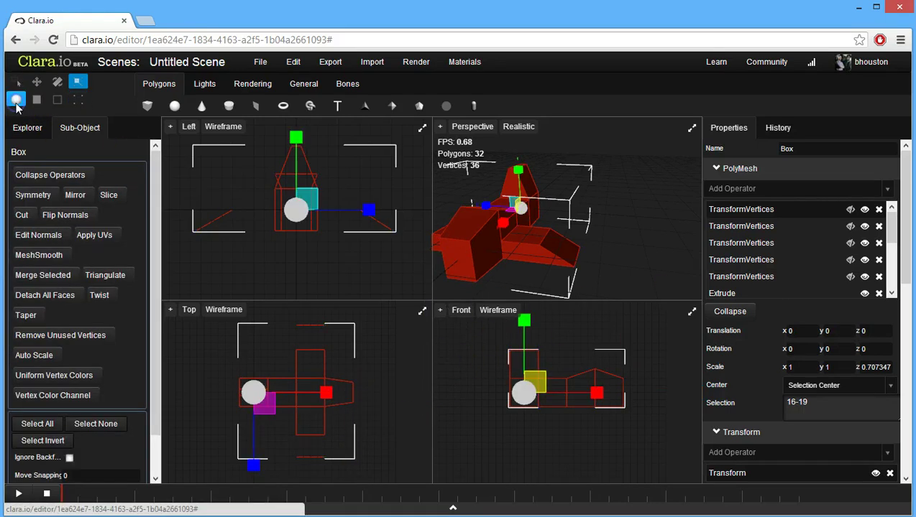
- Add a MeshSmooth operator with subdivisions set to 2
{"action": "left_click", "coordinate": [887, 189]}
{"action": "scroll", "coordinate": [881, 252], "scroll_direction": "down", "scroll_amount": 3}
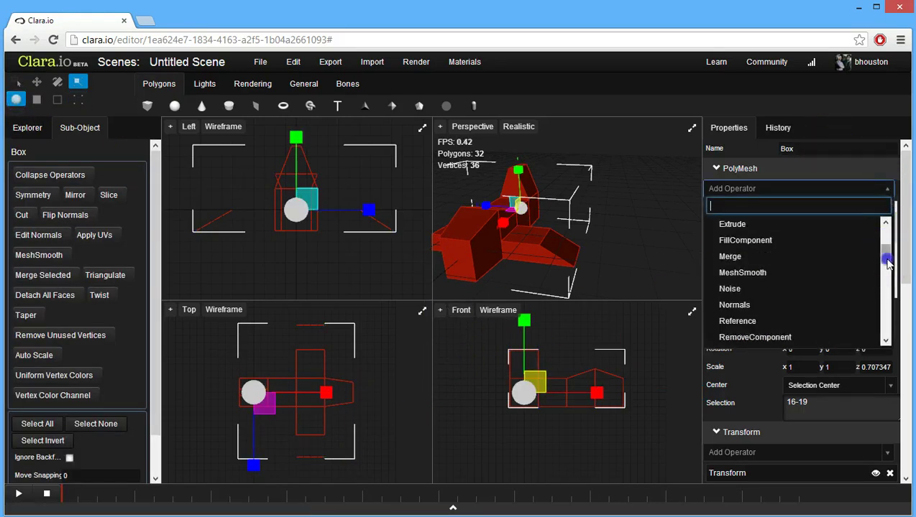
{"action": "left_click", "coordinate": [806, 282]}
{"action": "double_click", "coordinate": [808, 330]}
{"action": "type", "text": "2"}
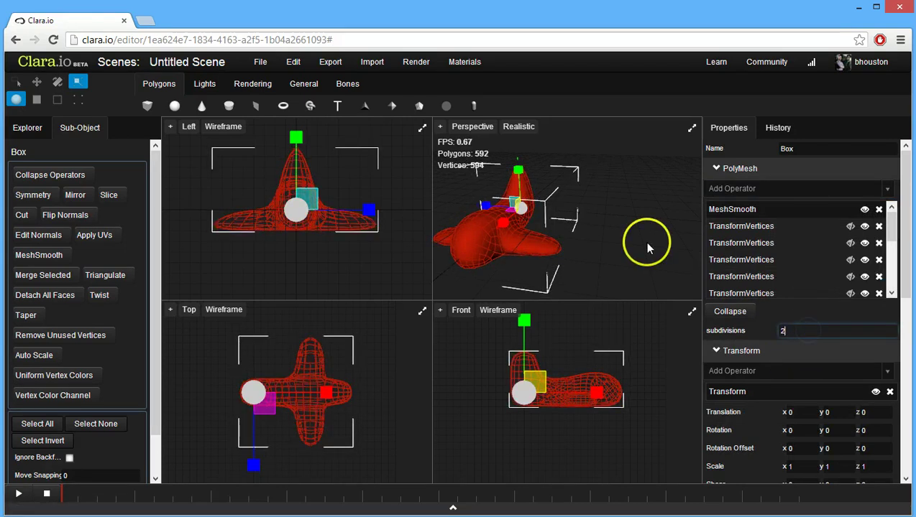
- Maximize the Perspective view and frame the whole plane model
{"action": "left_click", "coordinate": [647, 248]}
{"action": "left_click", "coordinate": [691, 128]}
{"action": "left_click", "coordinate": [170, 126]}
{"action": "left_click", "coordinate": [183, 180]}
{"action": "left_click", "coordinate": [171, 127]}
- Hide the wireframe edges and pick a plastic material preset
{"action": "left_click", "coordinate": [177, 149]}
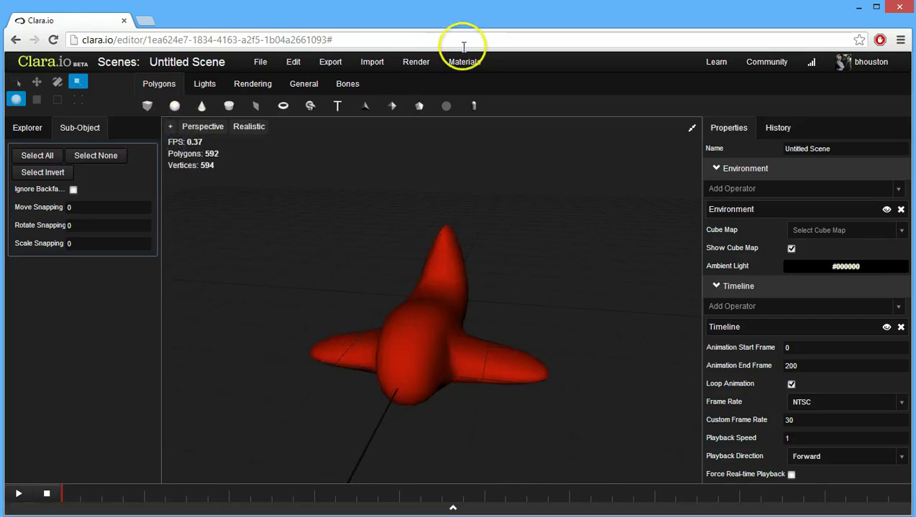
{"action": "left_click", "coordinate": [466, 63]}
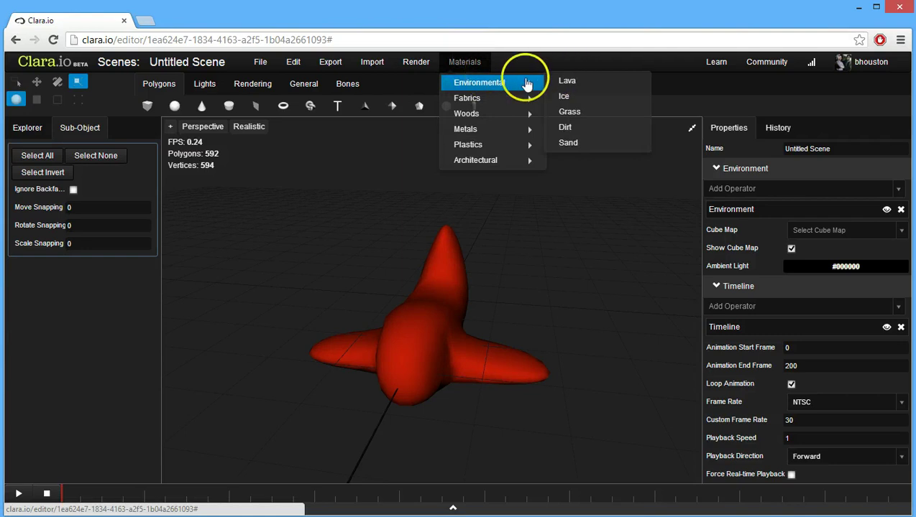
{"action": "mouse_move", "coordinate": [478, 145]}
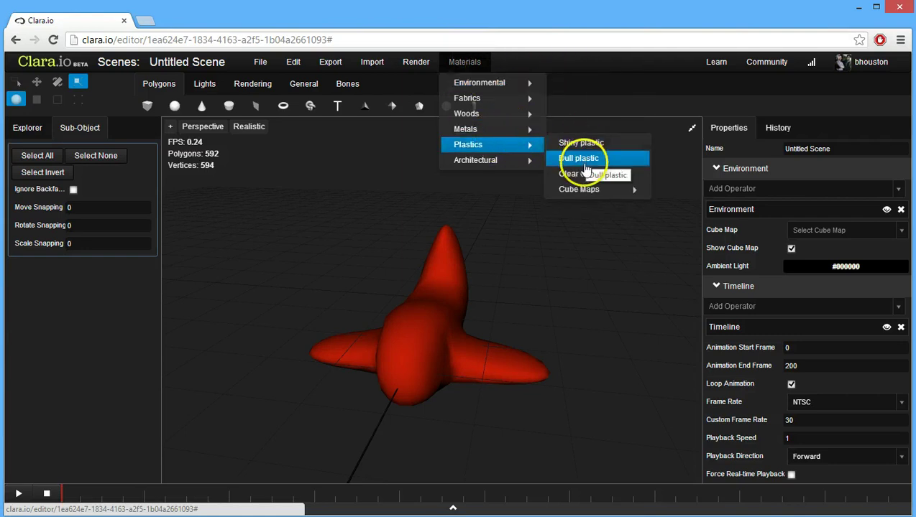
{"action": "left_click", "coordinate": [592, 176]}
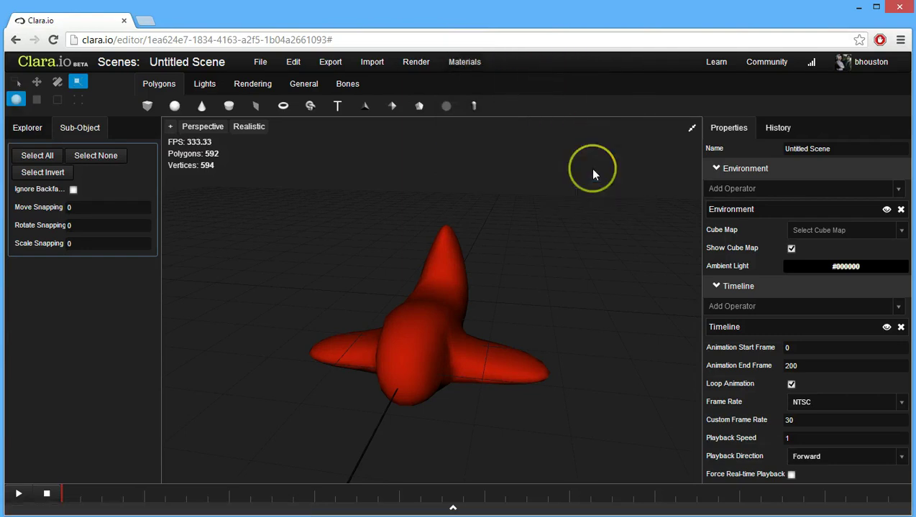
- Apply Clear coat plastic to the plane and raise its MeshSmooth subdivisions
{"action": "left_click", "coordinate": [423, 295]}
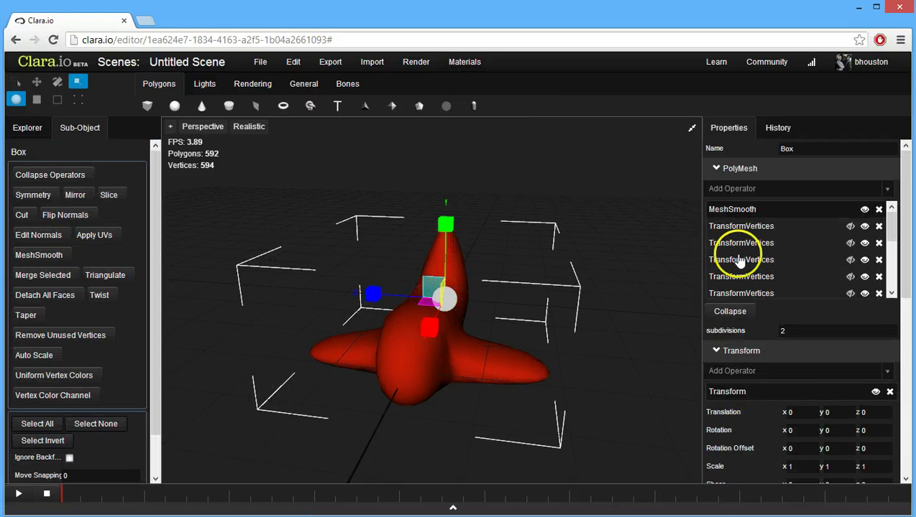
{"action": "left_click", "coordinate": [464, 62]}
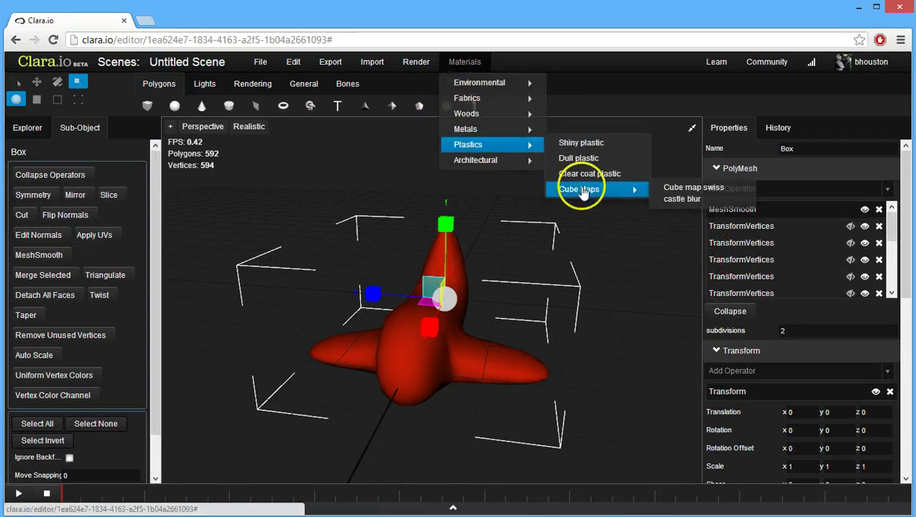
{"action": "left_click", "coordinate": [586, 190]}
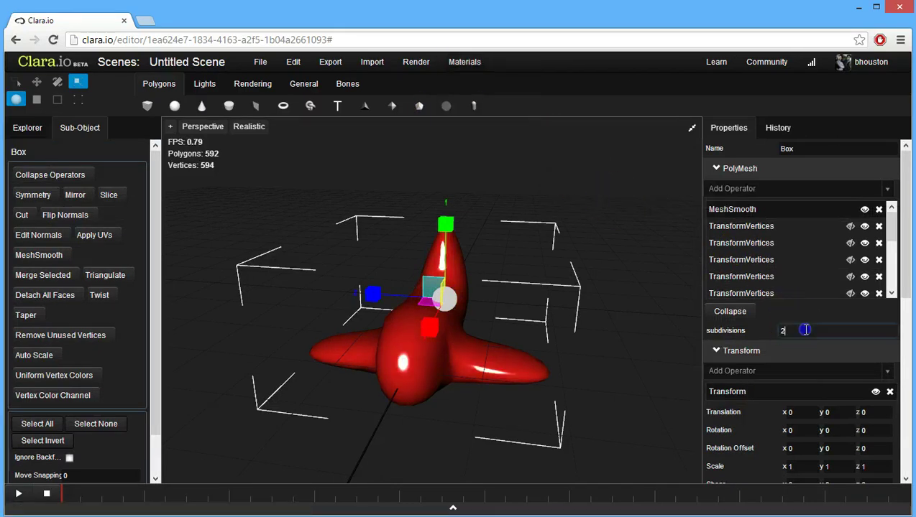
{"action": "type", "text": "3"}
{"action": "left_click", "coordinate": [631, 280]}
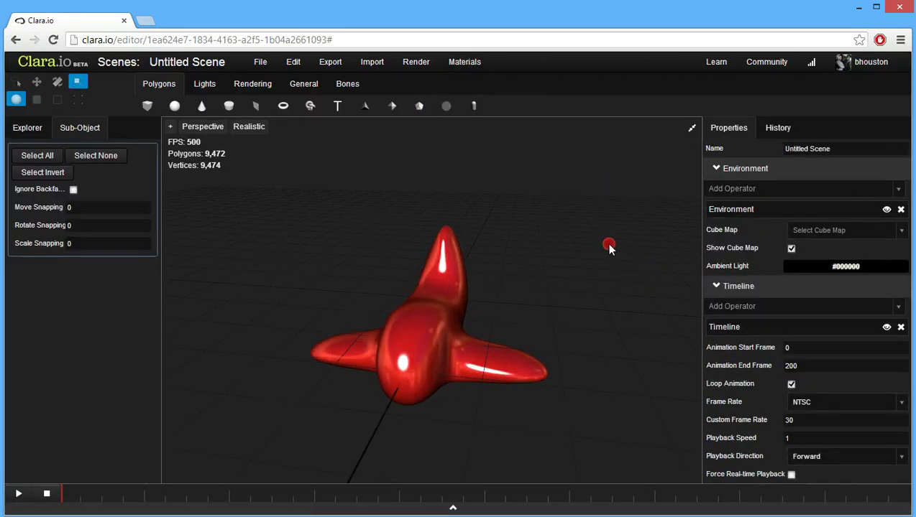